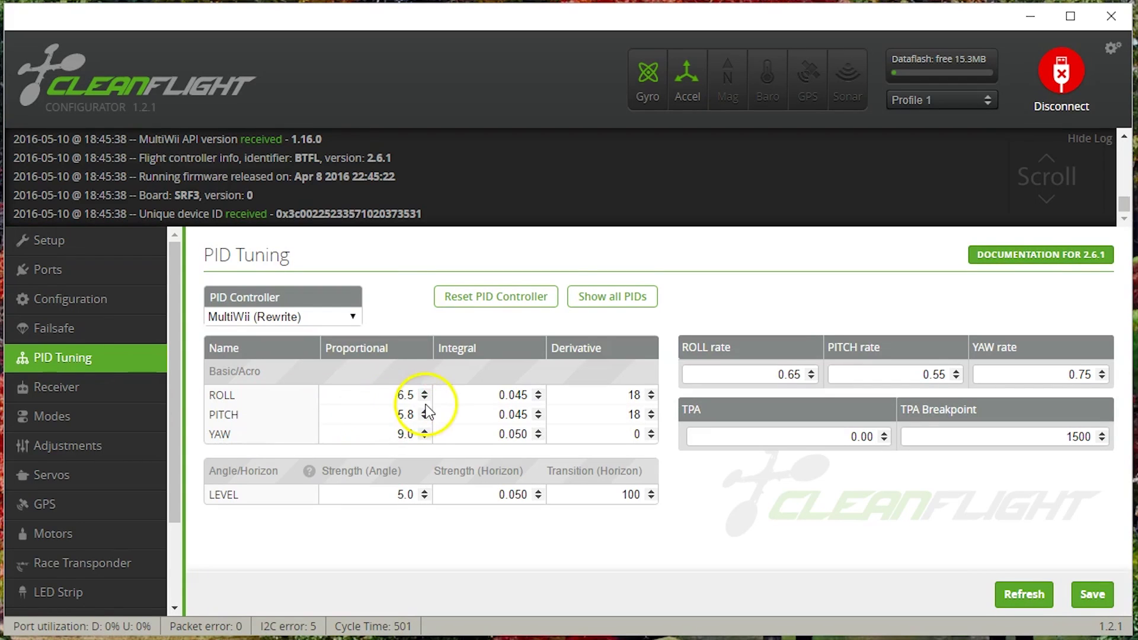
# - Enter 5.8 for ROLL Proportional and raise PITCH Proportional to 6.5 with its up arrow
pyautogui.click(424, 400)
pyautogui.click(424, 399)
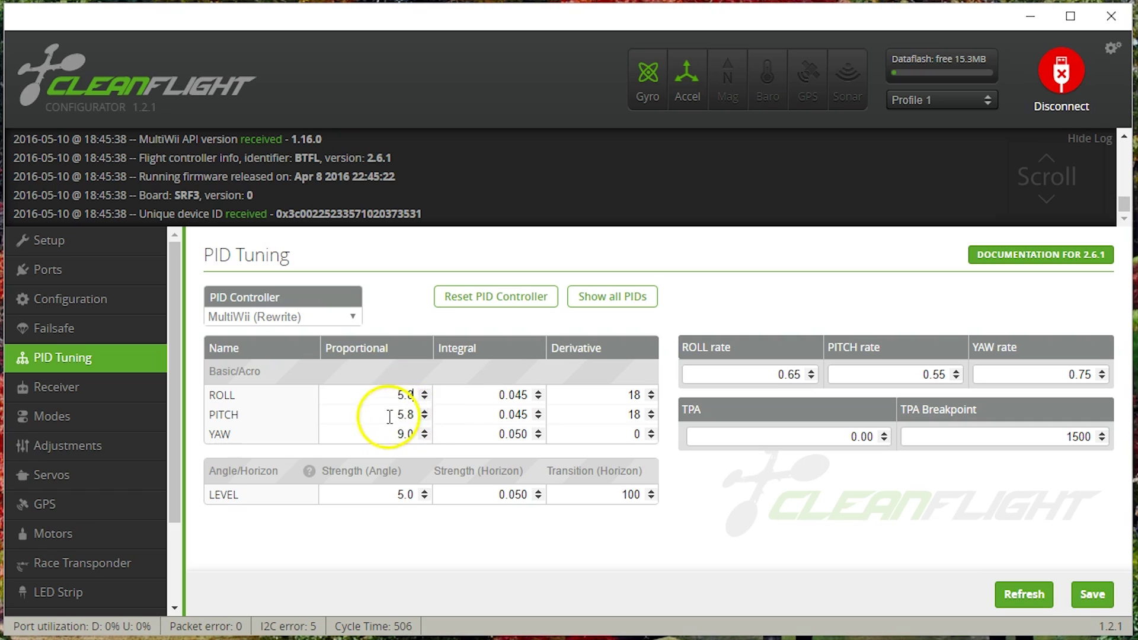
pyautogui.write('8')
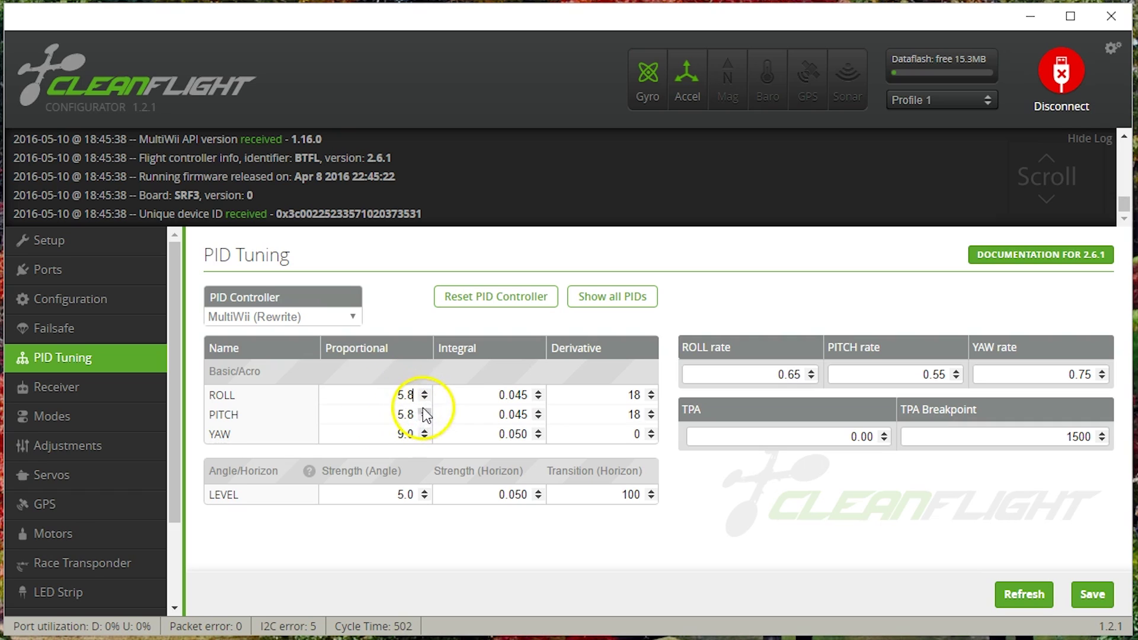
pyautogui.click(423, 411)
pyautogui.click(423, 410)
pyautogui.click(423, 411)
pyautogui.click(423, 411)
pyautogui.click(423, 410)
pyautogui.click(423, 411)
pyautogui.click(423, 411)
pyautogui.click(391, 420)
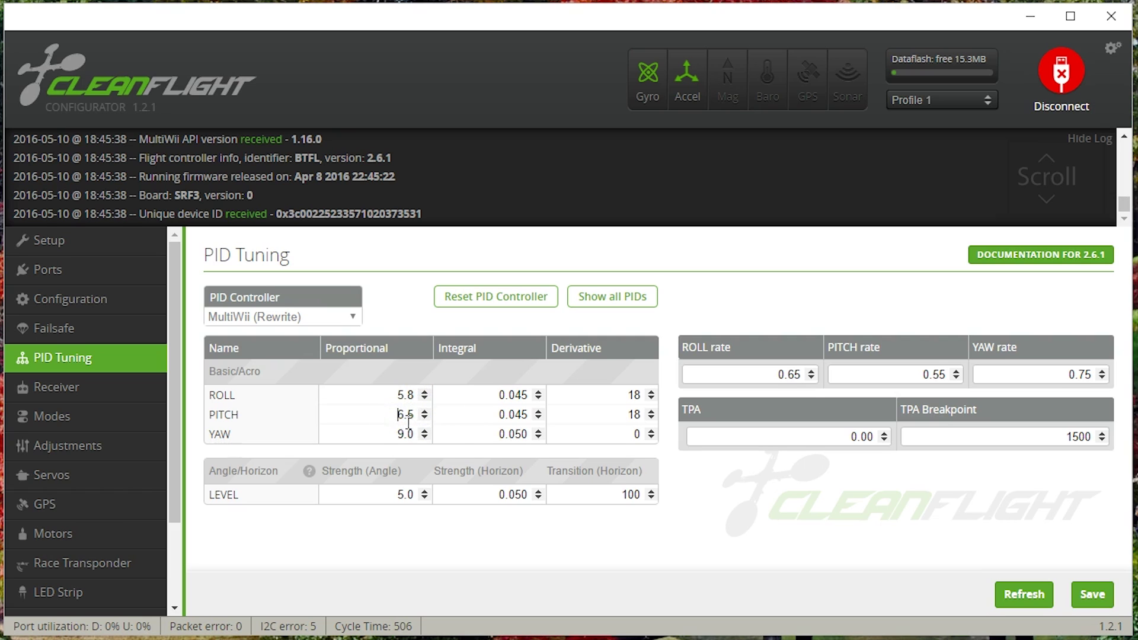
pyautogui.click(402, 422)
pyautogui.click(388, 410)
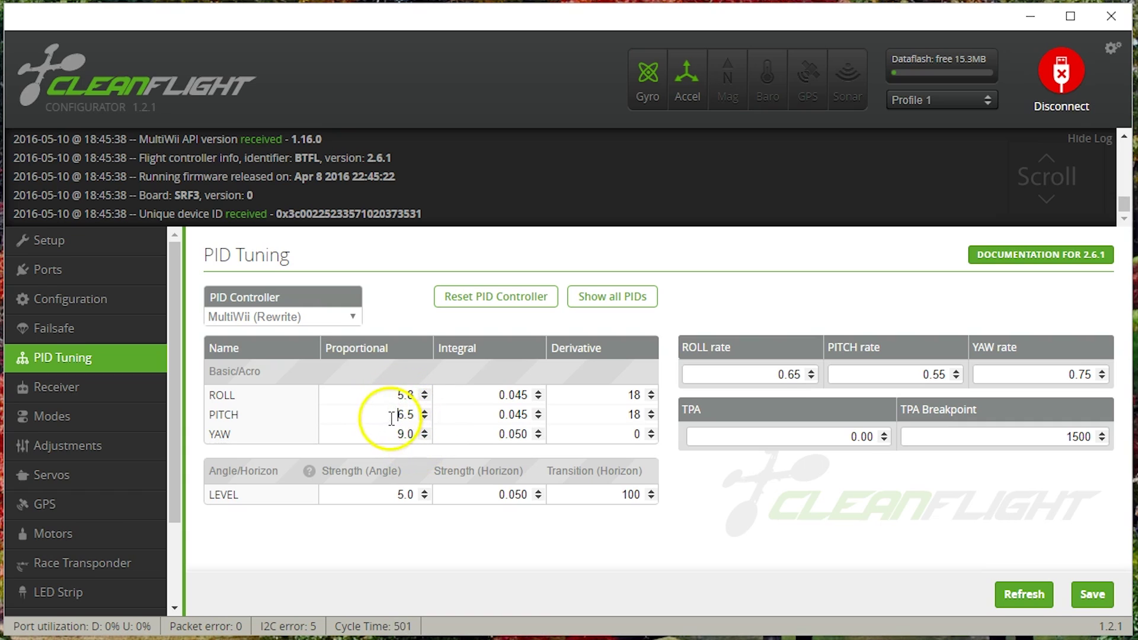
# - Step PITCH Proportional down from 6.5 to 6.2, keeping ROLL Proportional at 5.8
pyautogui.click(425, 417)
pyautogui.click(425, 419)
pyautogui.click(424, 419)
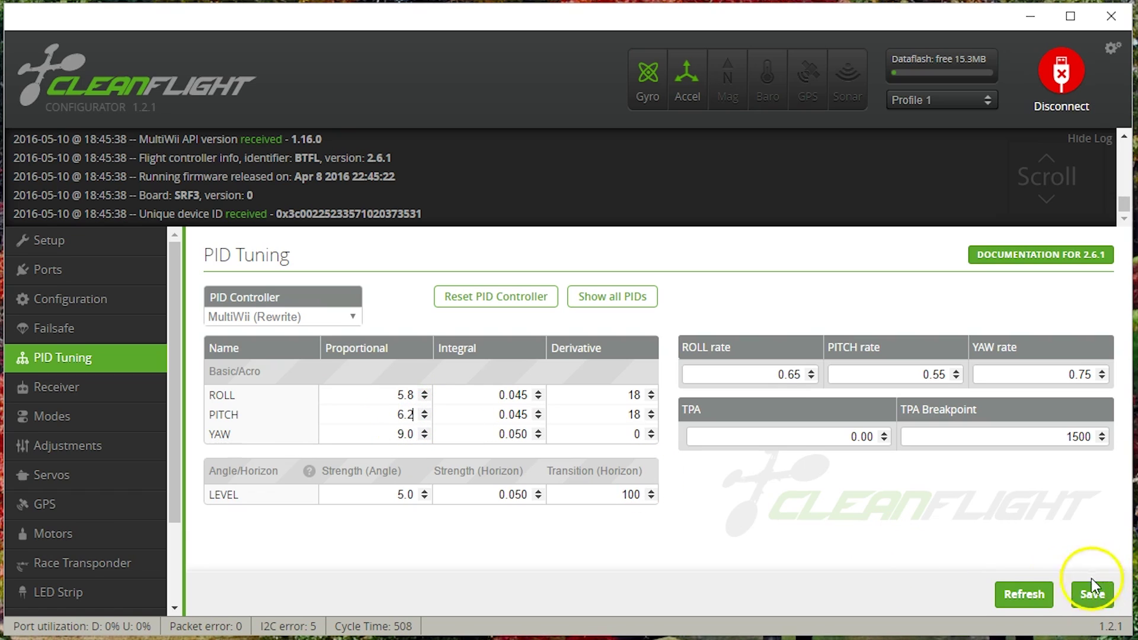
pyautogui.click(398, 396)
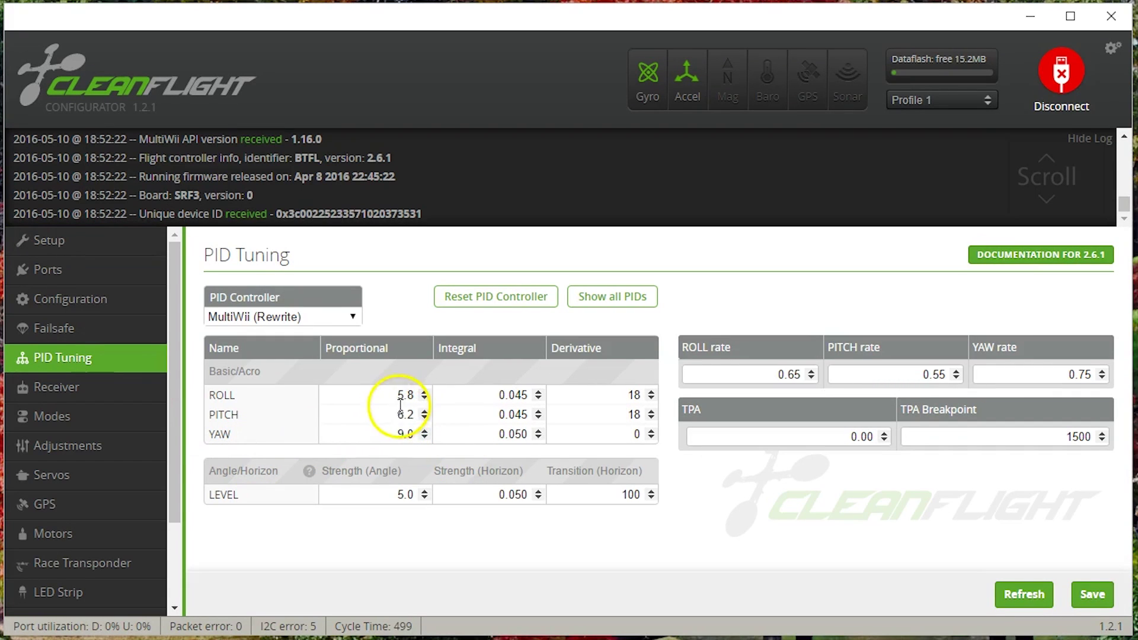
# - Nudge PITCH Proportional down to 5.8 and back to 6.0, and raise ROLL Proportional to 6.0
pyautogui.doubleClick(424, 418)
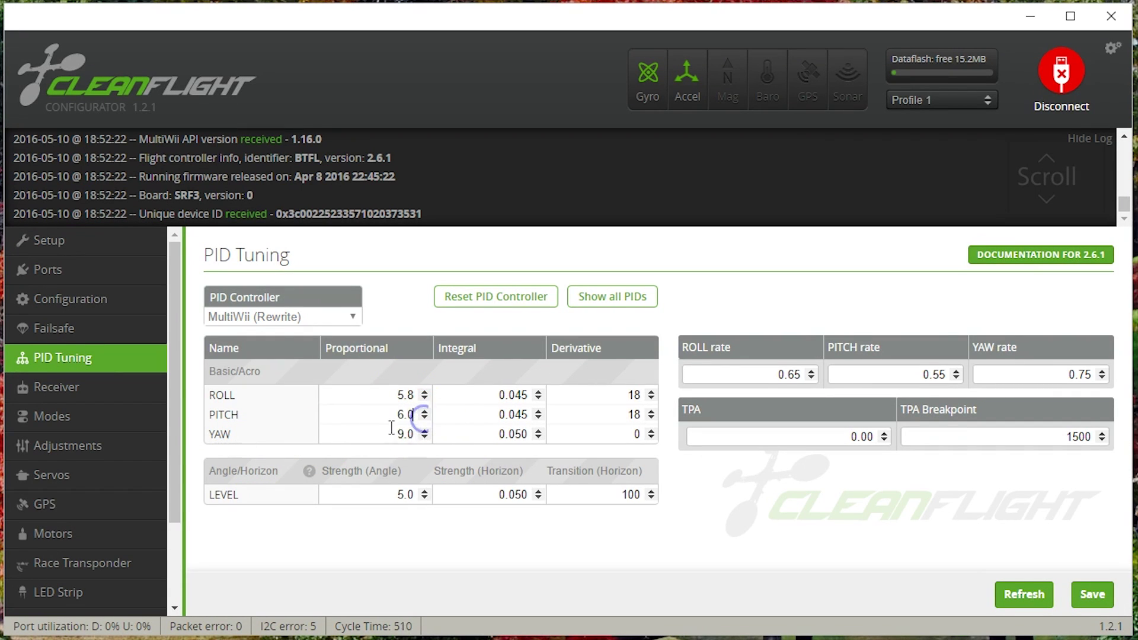
pyautogui.click(423, 418)
pyautogui.click(368, 414)
pyautogui.click(424, 411)
pyautogui.click(424, 411)
pyautogui.click(424, 392)
pyautogui.click(424, 392)
# - Set ROLL and PITCH Proportional both to 5.9
pyautogui.click(391, 414)
pyautogui.click(443, 416)
pyautogui.click(383, 412)
pyautogui.click(396, 419)
pyautogui.click(397, 414)
pyautogui.click(382, 433)
pyautogui.click(393, 408)
pyautogui.click(404, 417)
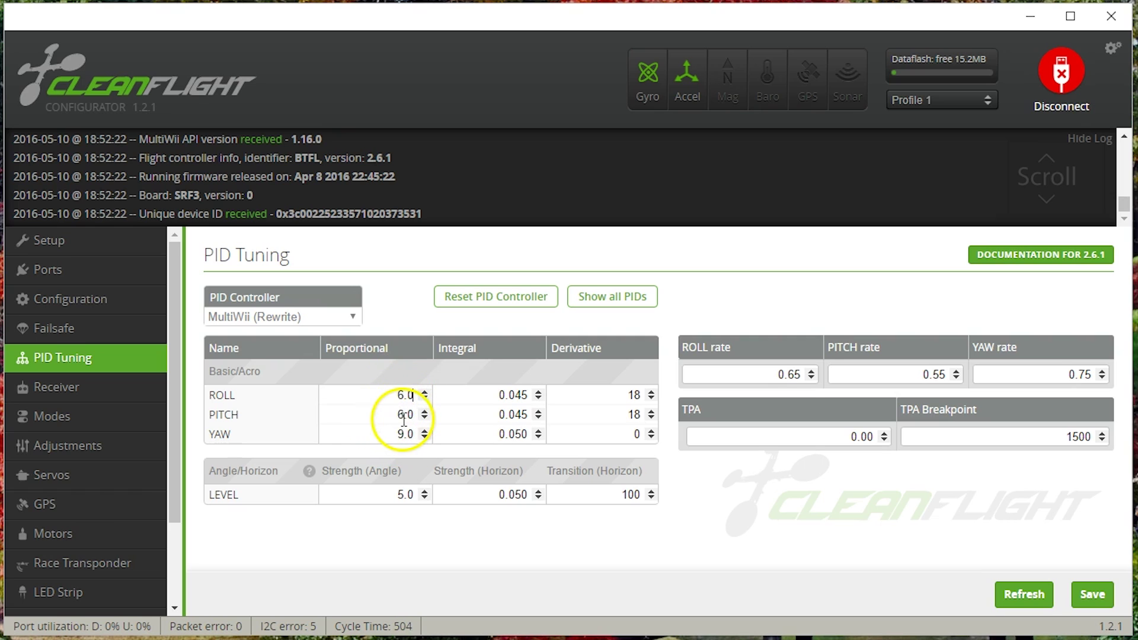
pyautogui.click(388, 411)
pyautogui.click(399, 392)
pyautogui.click(390, 409)
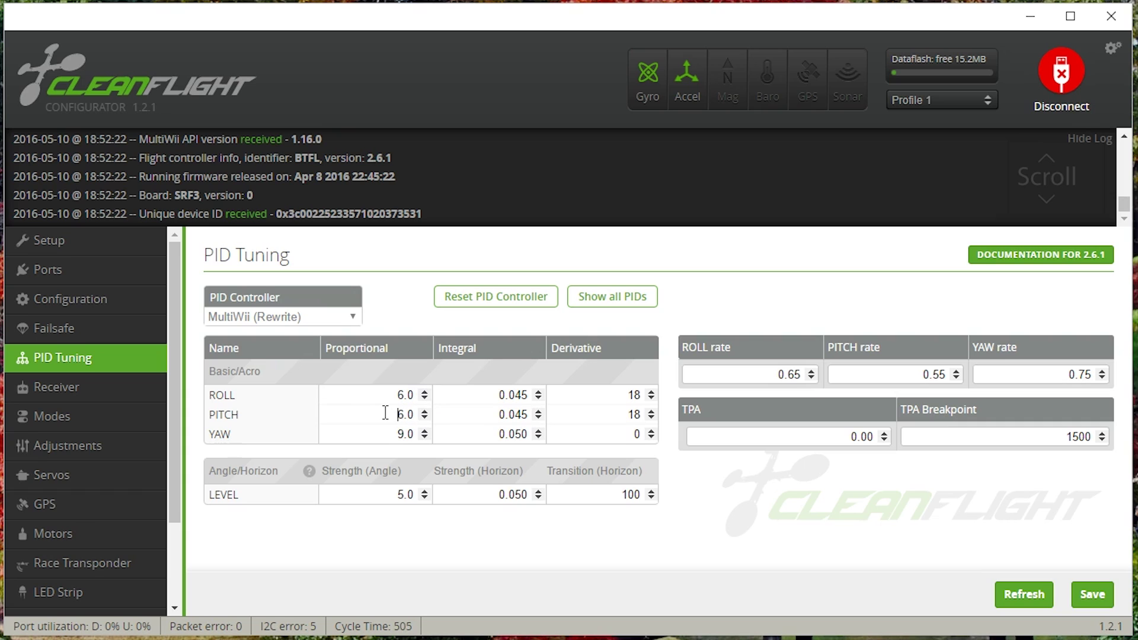
pyautogui.click(425, 418)
pyautogui.click(424, 398)
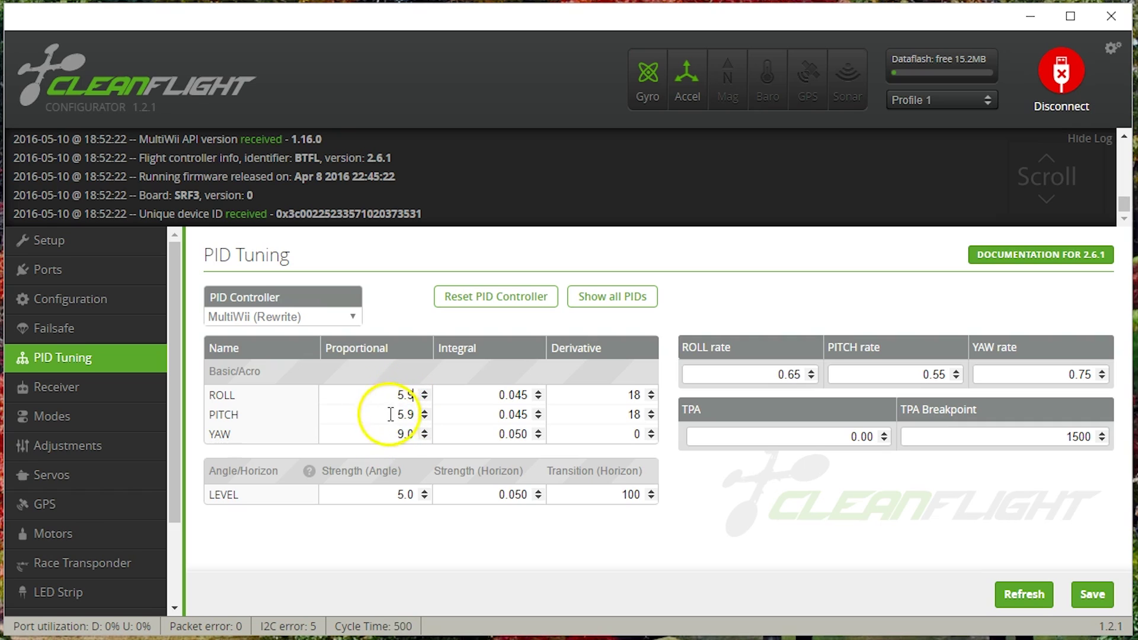
pyautogui.write('9')
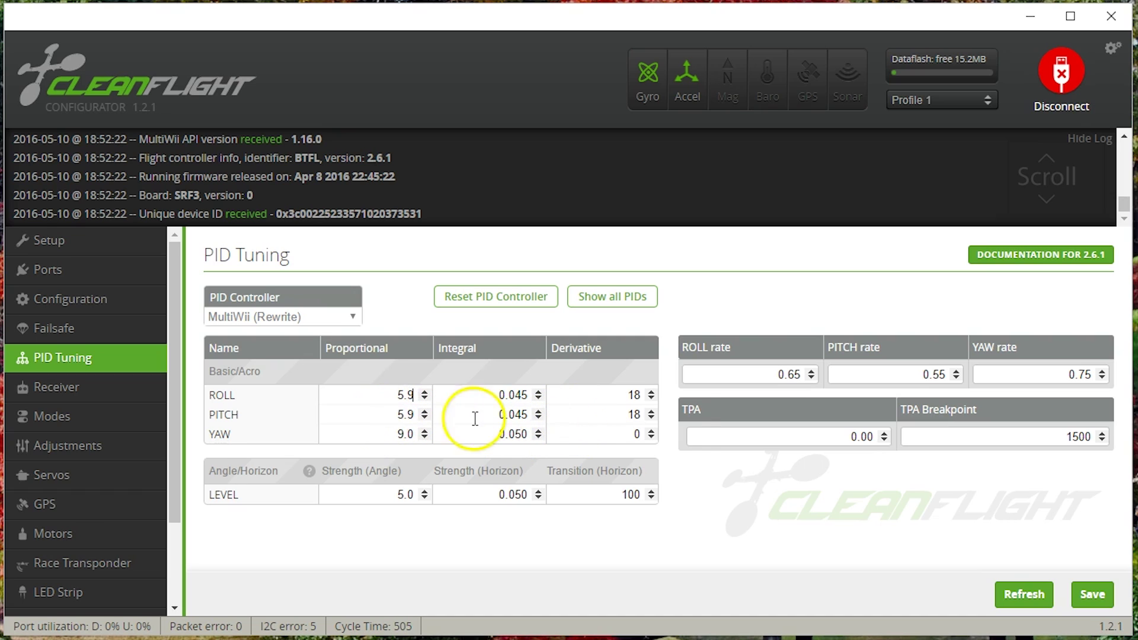
pyautogui.click(380, 414)
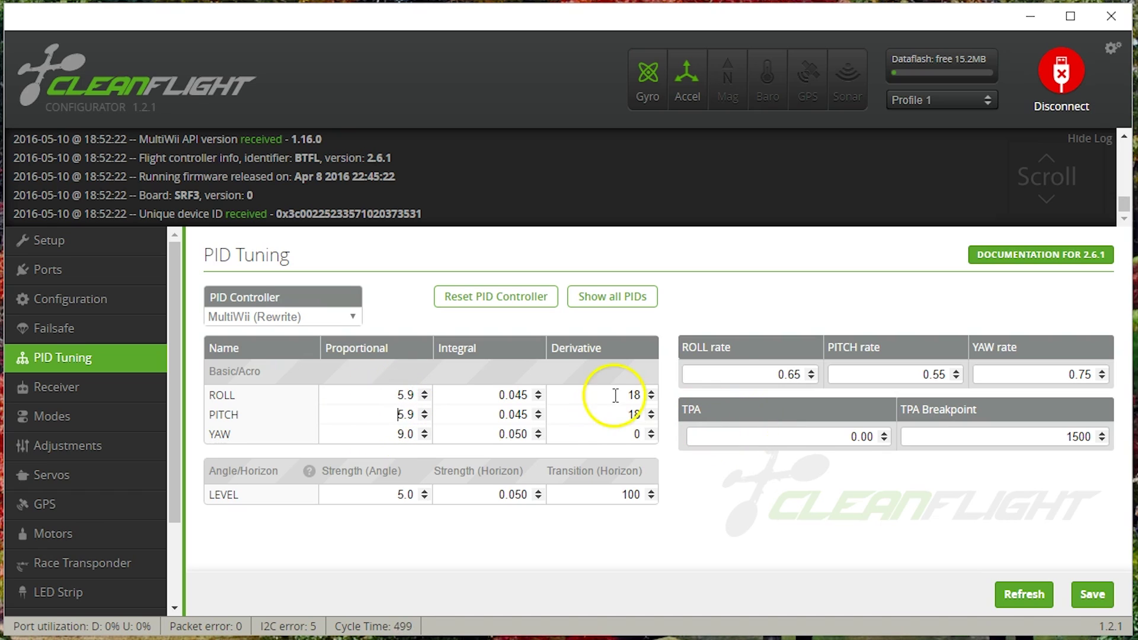
# - Raise ROLL and PITCH Derivative from 18 to 22 and save the PID values
pyautogui.click(651, 392)
pyautogui.click(650, 392)
pyautogui.click(651, 392)
pyautogui.click(651, 391)
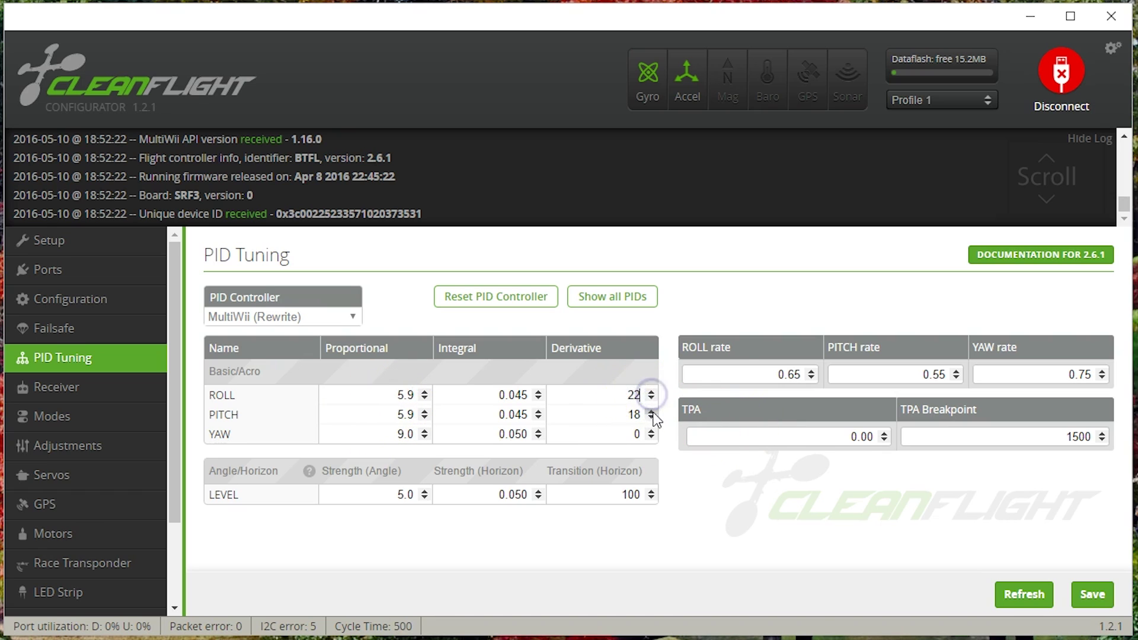
pyautogui.click(651, 412)
pyautogui.click(652, 411)
pyautogui.click(651, 411)
pyautogui.click(651, 411)
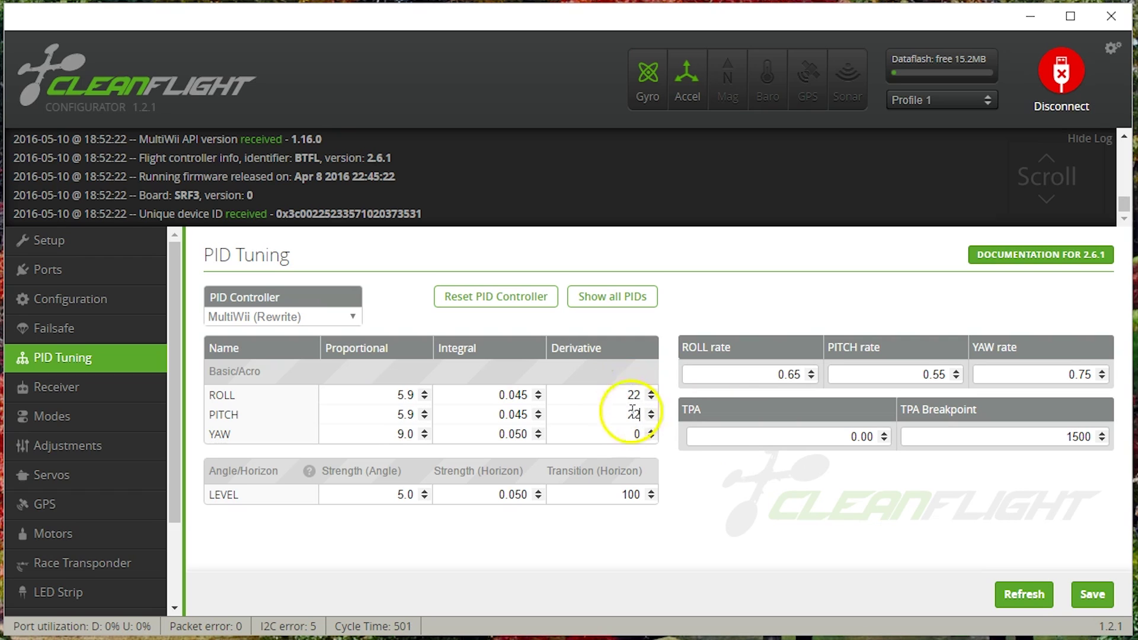
pyautogui.click(1093, 594)
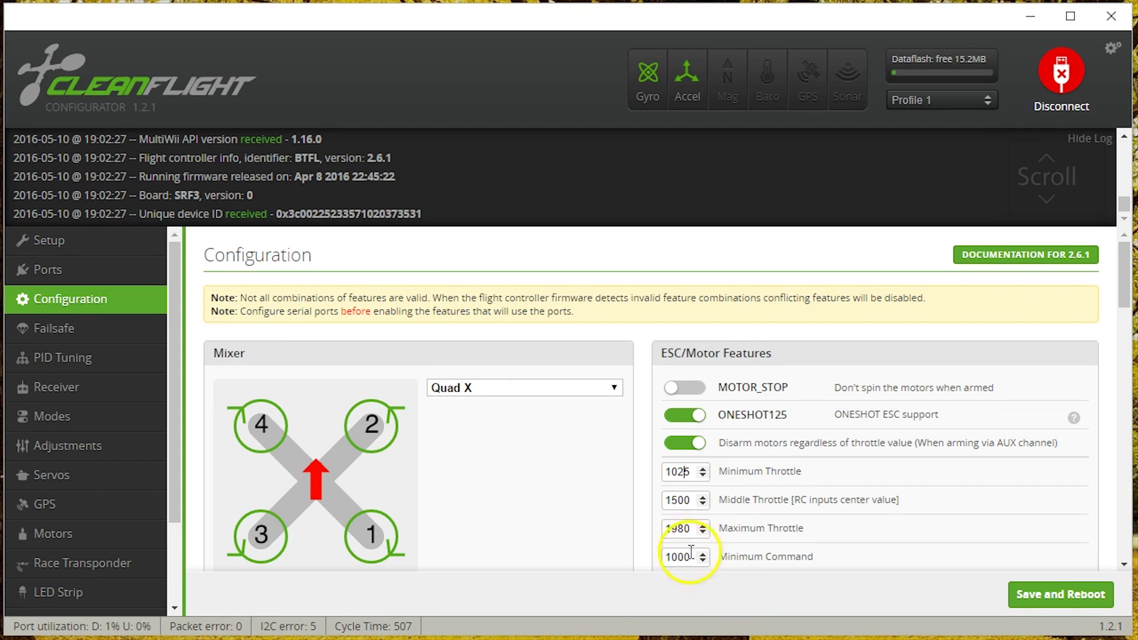
# - Change Minimum Throttle from 1025 to 1030, then save to EEPROM and reboot the board
pyautogui.click(689, 472)
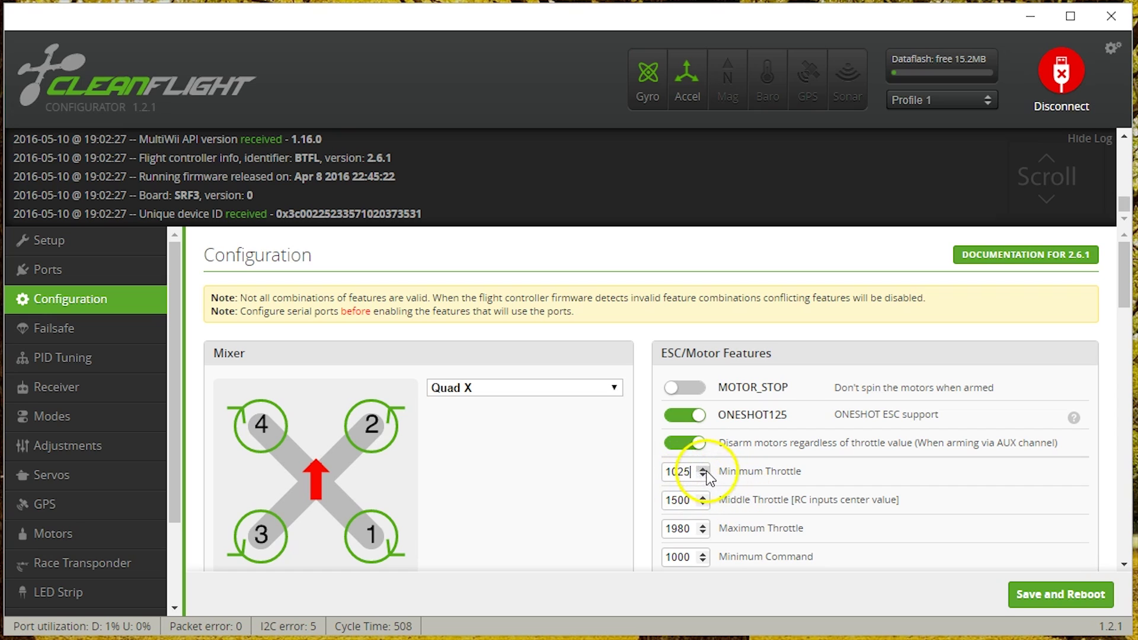
pyautogui.click(1064, 595)
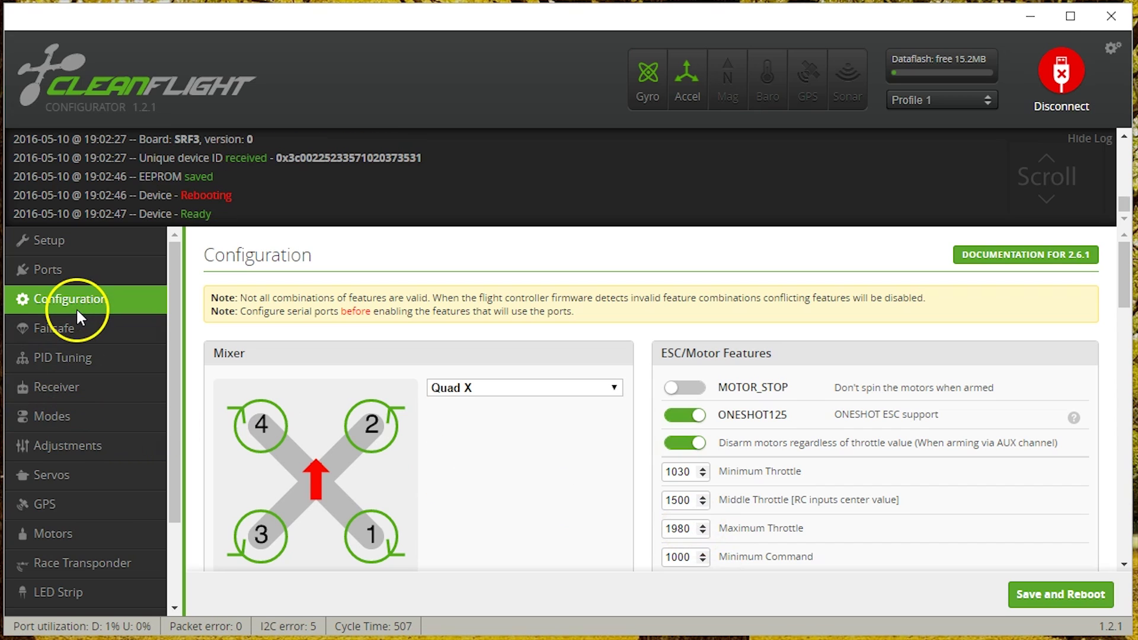
# - On the PID Tuning page, select the PITCH Derivative value to replace it with 15
pyautogui.click(69, 358)
pyautogui.doubleClick(628, 414)
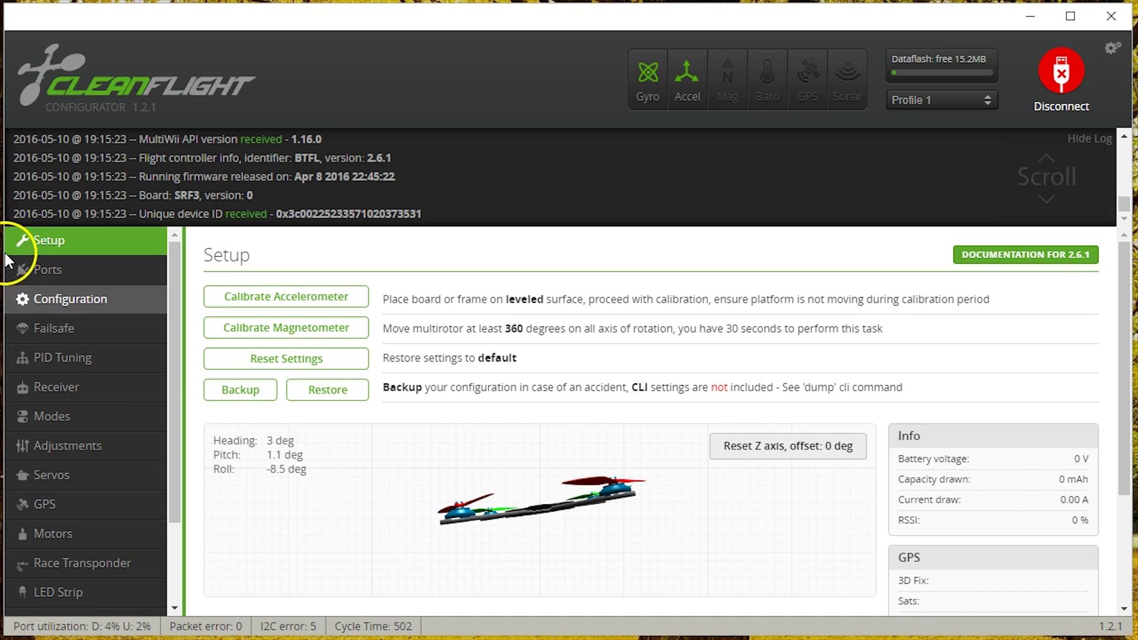
# - Go to PID Tuning and review the TPA, ROLL Proportional and ROLL Derivative values
pyautogui.click(27, 299)
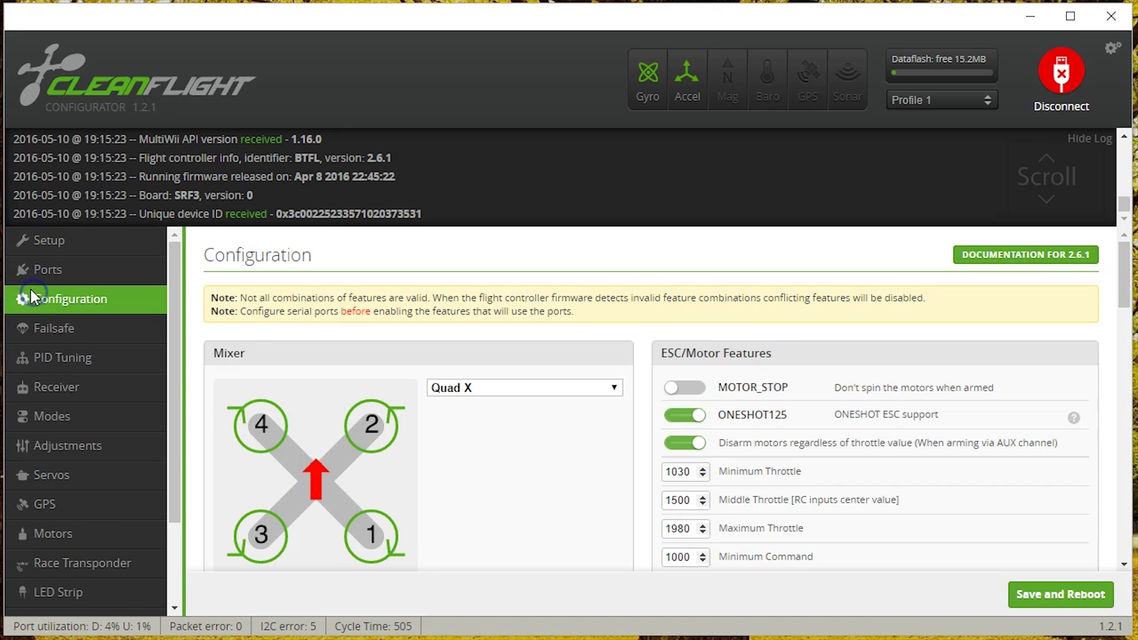
pyautogui.click(41, 328)
pyautogui.click(45, 357)
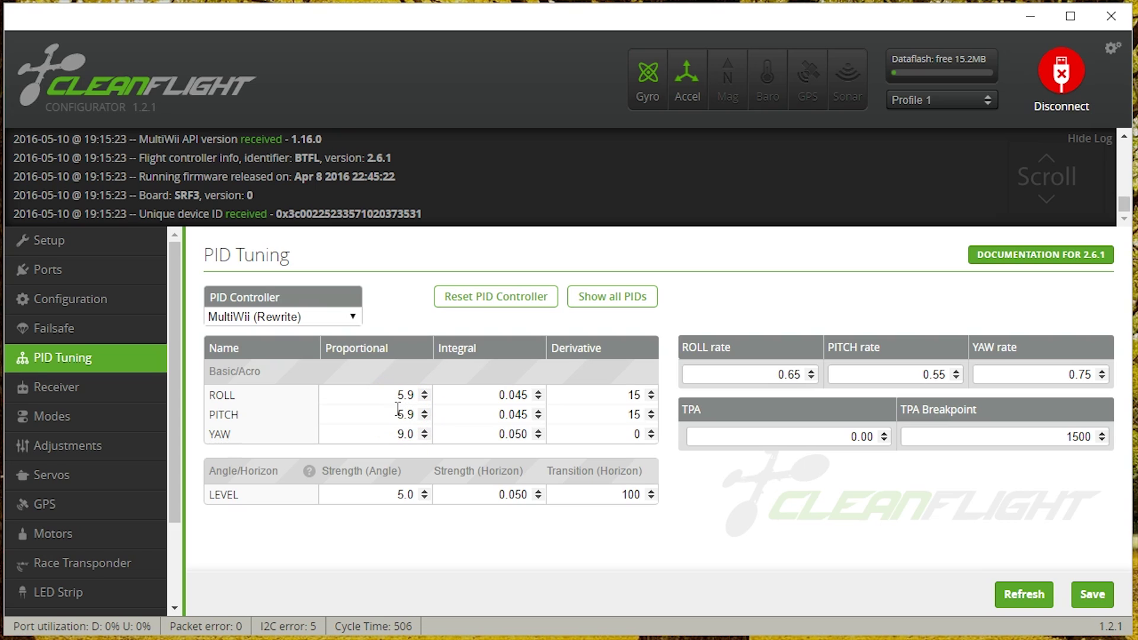
pyautogui.click(766, 437)
pyautogui.click(704, 439)
pyautogui.click(407, 393)
pyautogui.click(625, 396)
pyautogui.click(735, 431)
# - Raise ROLL and PITCH Proportional from 5.9 to 6.0 and begin raising ROLL Derivative toward 18
pyautogui.click(424, 392)
pyautogui.click(425, 412)
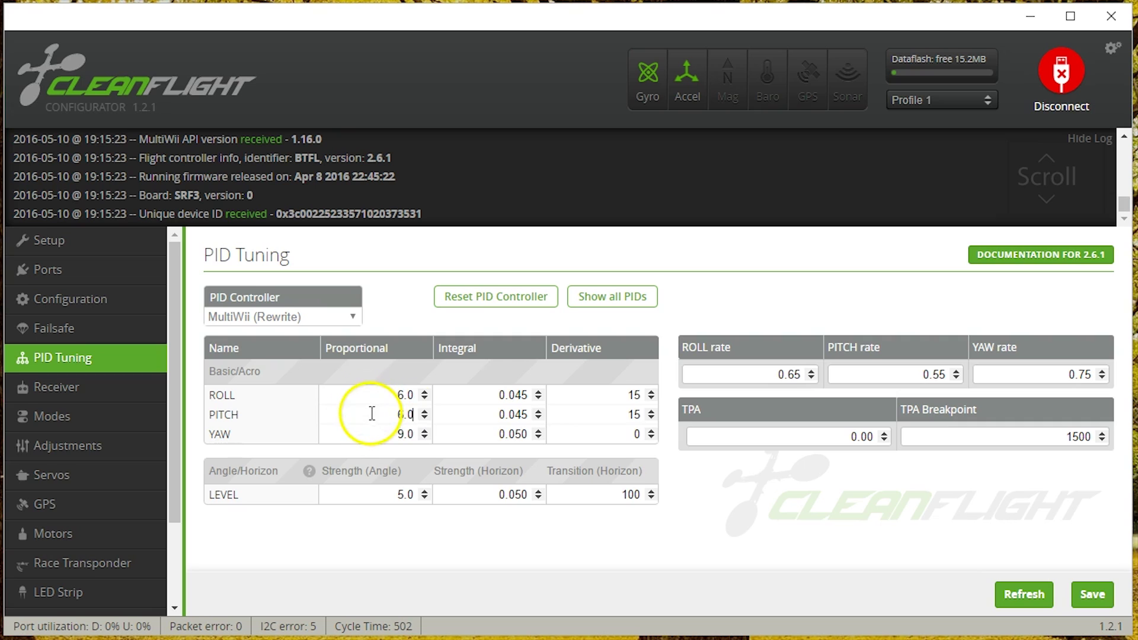
pyautogui.click(649, 394)
pyautogui.click(650, 393)
# - Bring ROLL and PITCH Derivative to 18 and save them to the board
pyautogui.click(650, 394)
pyautogui.click(650, 394)
pyautogui.click(651, 412)
pyautogui.click(650, 412)
pyautogui.click(651, 411)
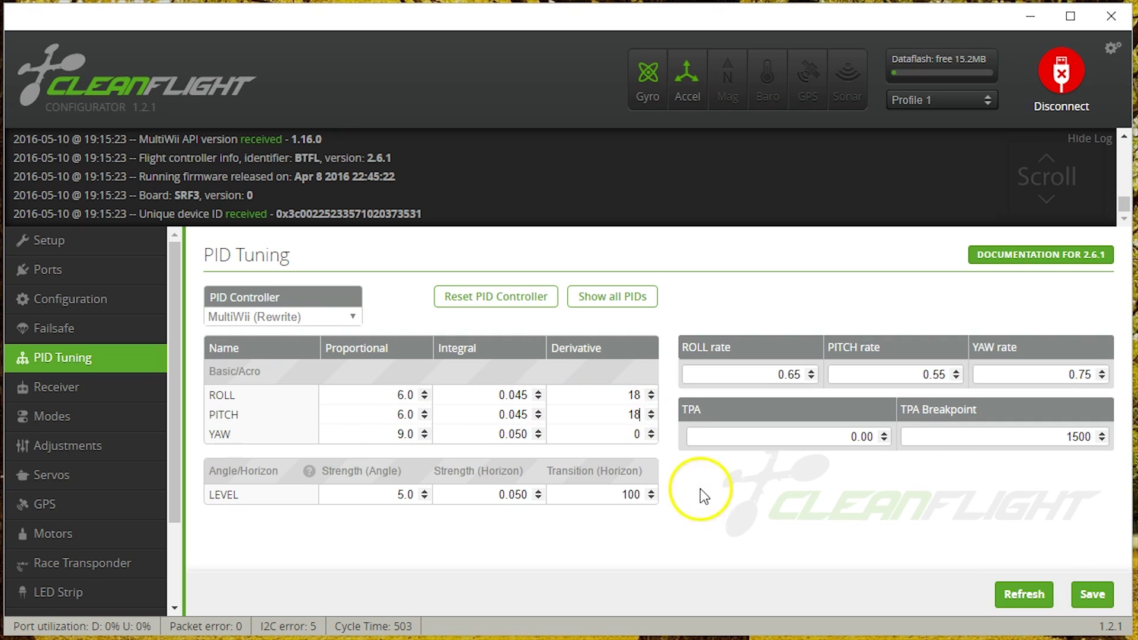
pyautogui.click(1092, 595)
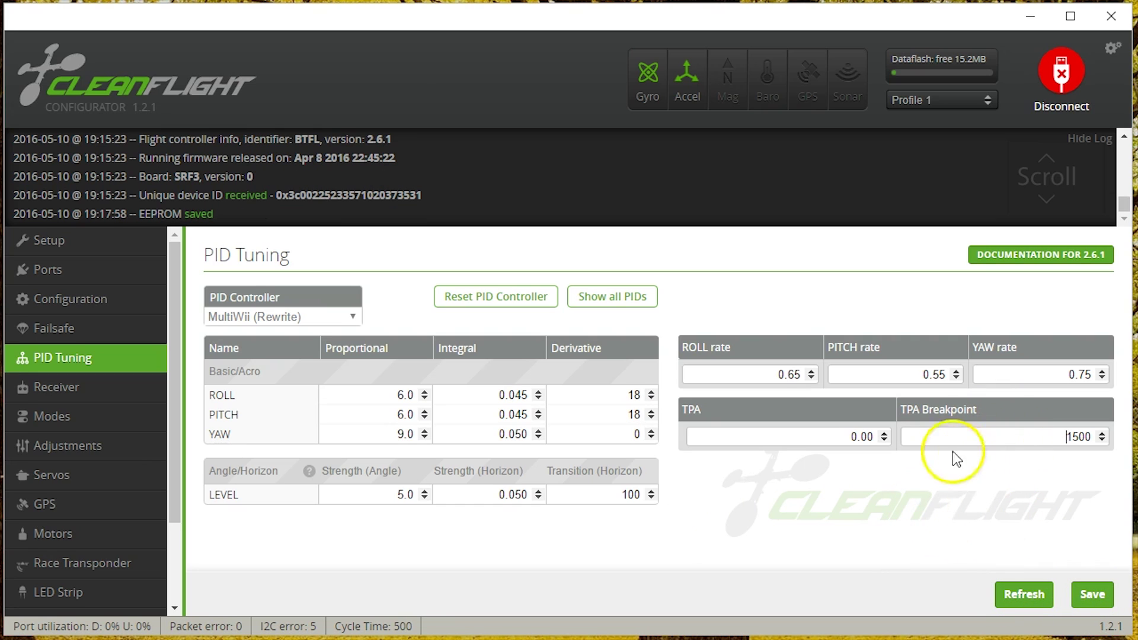
# - Set TPA to 0.15 with breakpoint 1500 and save to EEPROM
pyautogui.click(923, 437)
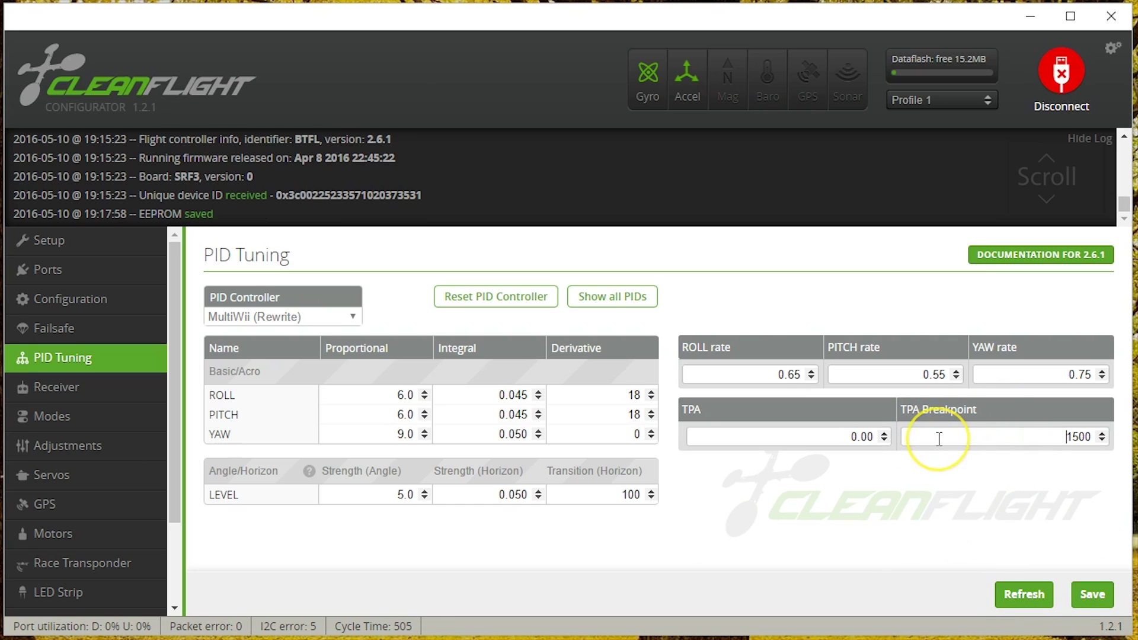
pyautogui.click(830, 439)
pyautogui.press('Right')
pyautogui.press('Right')
pyautogui.press('BackSpace')
pyautogui.press('BackSpace')
pyautogui.press('BackSpace')
pyautogui.write('.15')
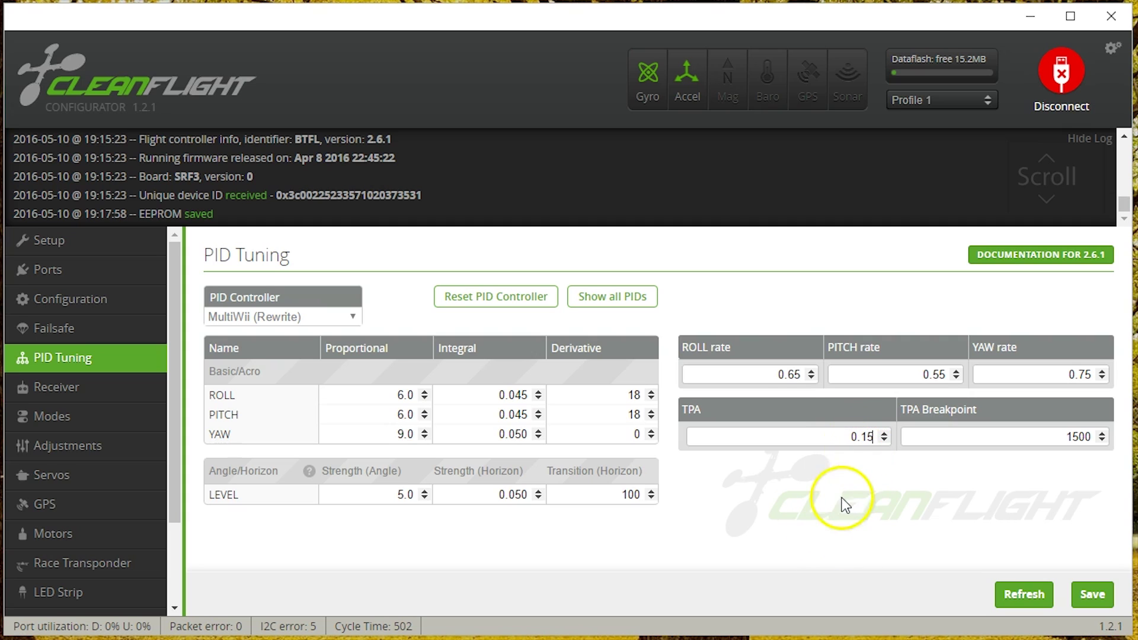
pyautogui.click(1093, 595)
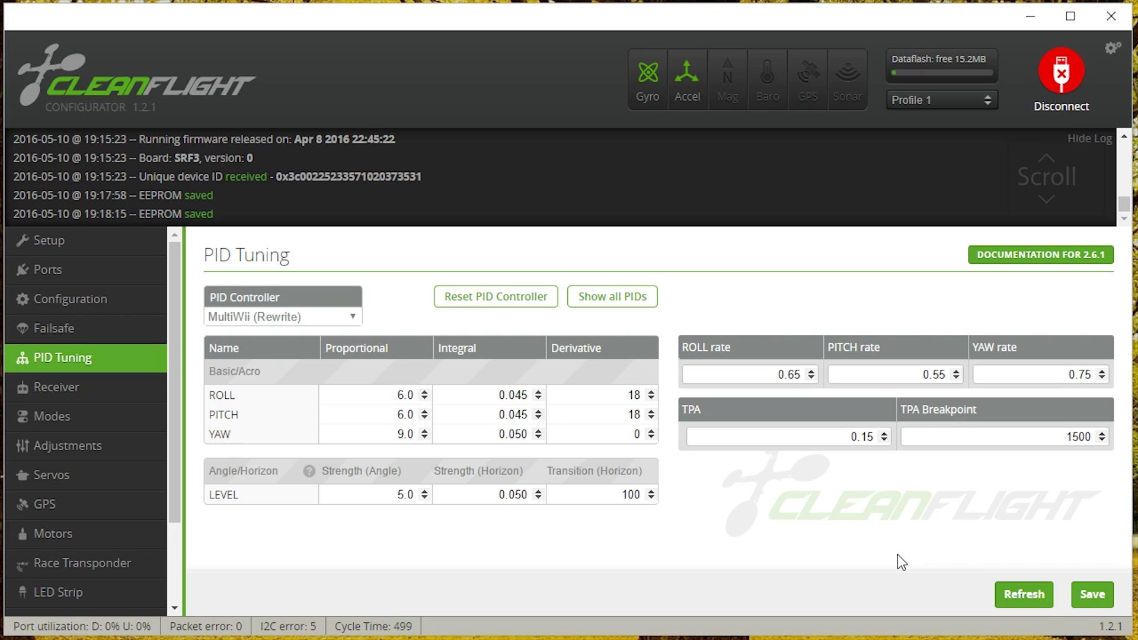
pyautogui.click(390, 394)
pyautogui.click(815, 436)
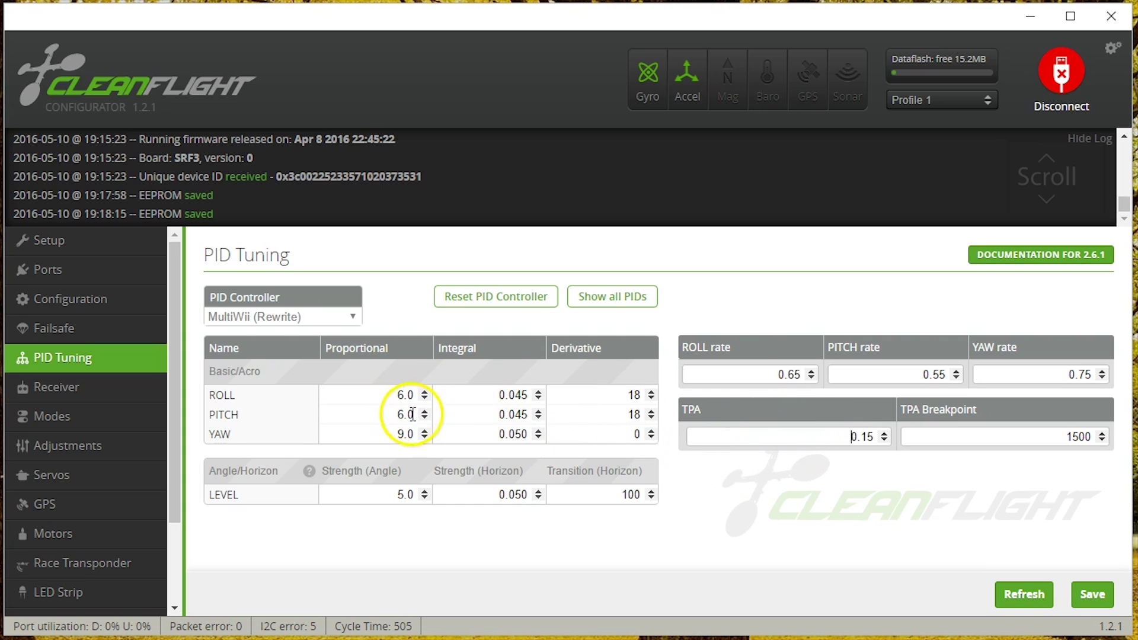
pyautogui.click(480, 395)
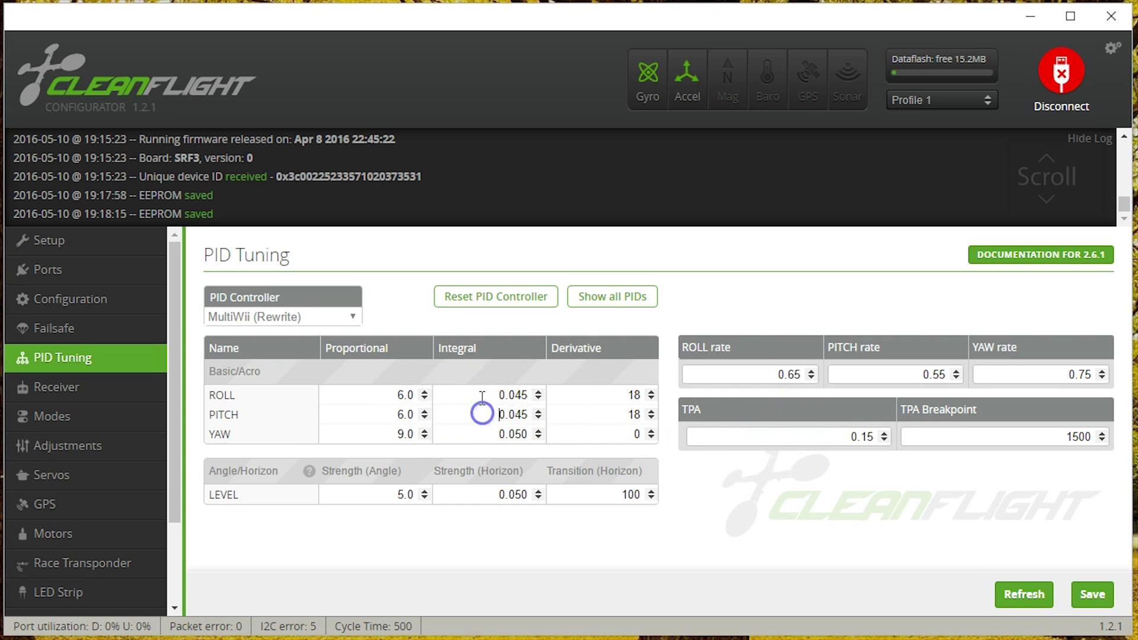
pyautogui.click(481, 427)
pyautogui.click(482, 413)
pyautogui.click(605, 397)
pyautogui.click(838, 439)
pyautogui.click(828, 436)
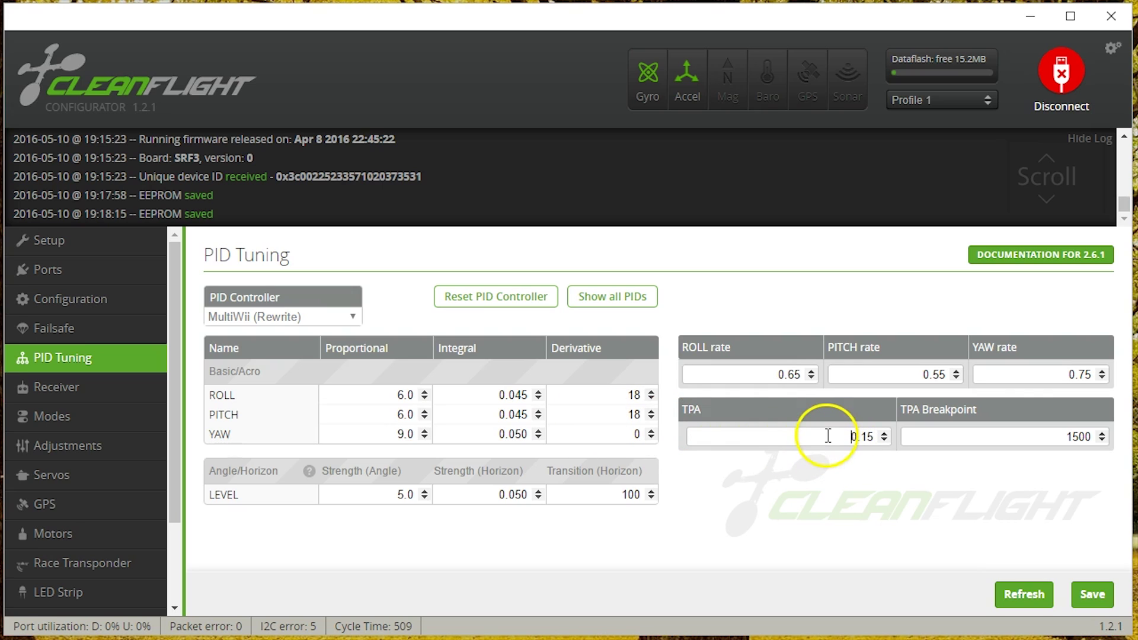
pyautogui.click(613, 398)
pyautogui.click(605, 395)
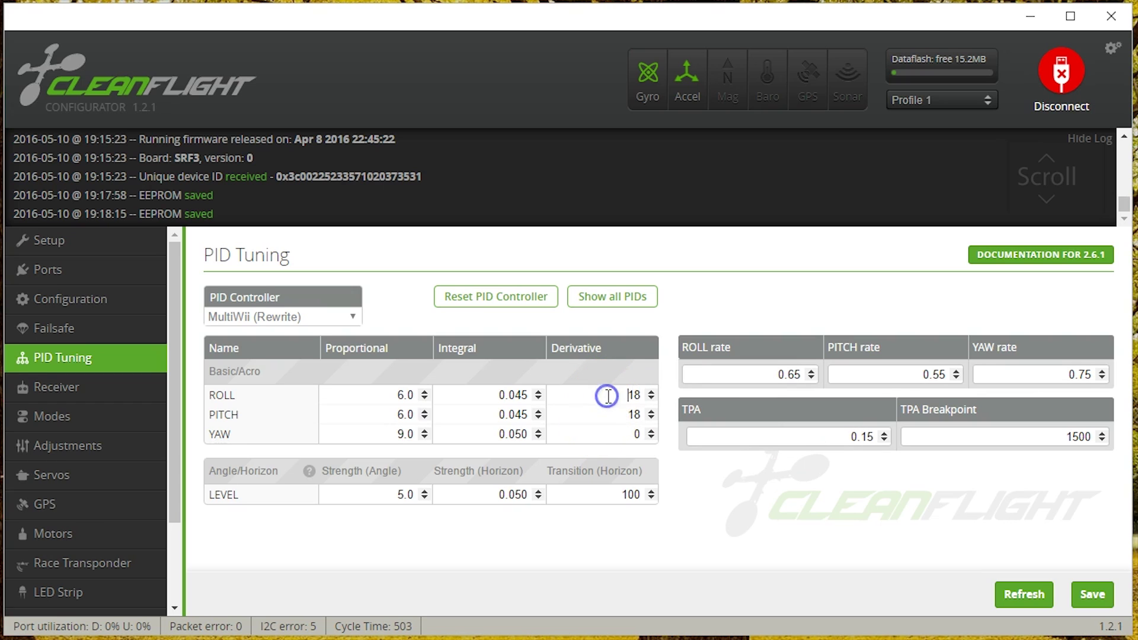
pyautogui.doubleClick(625, 396)
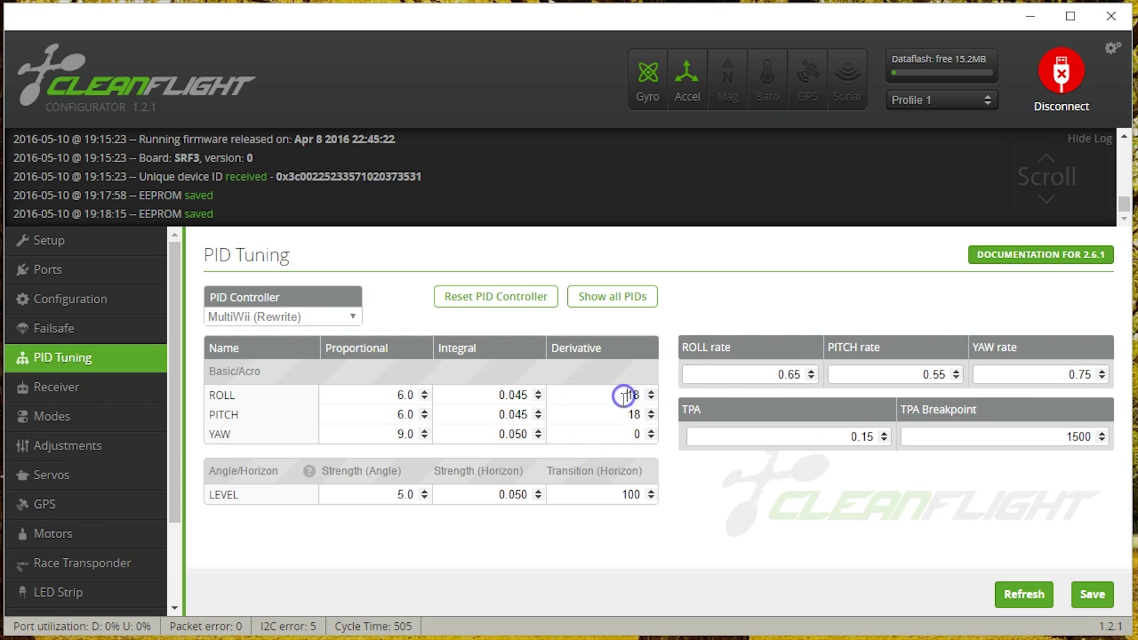
pyautogui.click(615, 402)
pyautogui.click(846, 438)
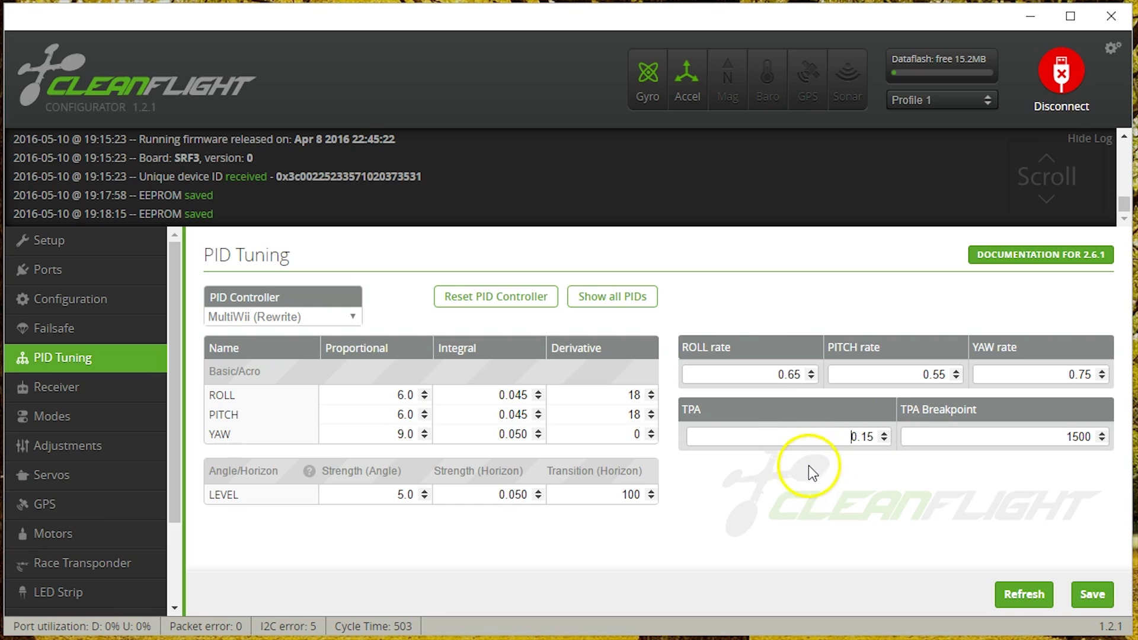